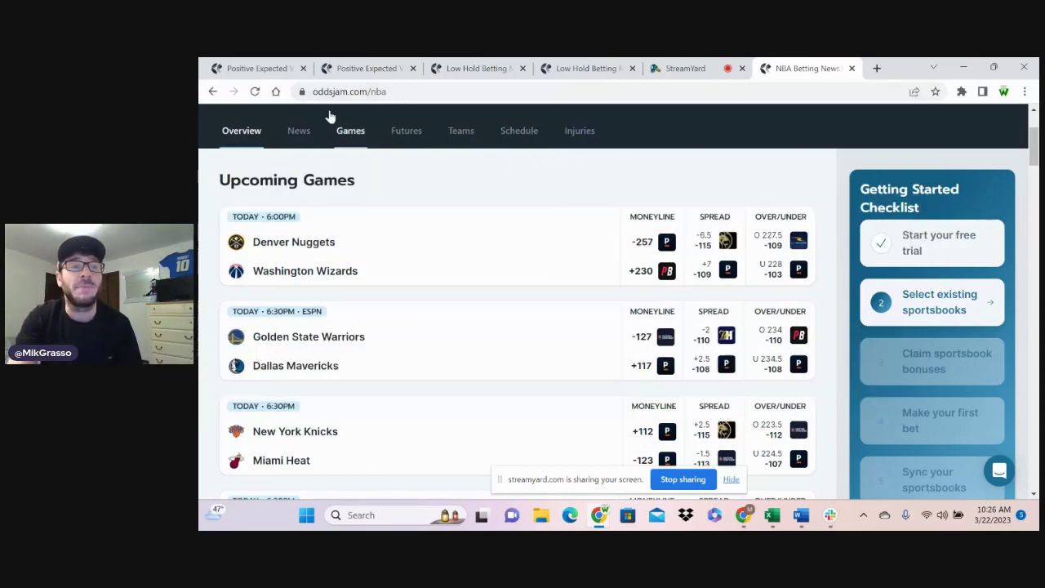
- On the first Positive EV page, compare Stephen Curry's Over prices (-125, -120, -105, -121 average)
{"action": "left_click", "coordinate": [274, 64]}
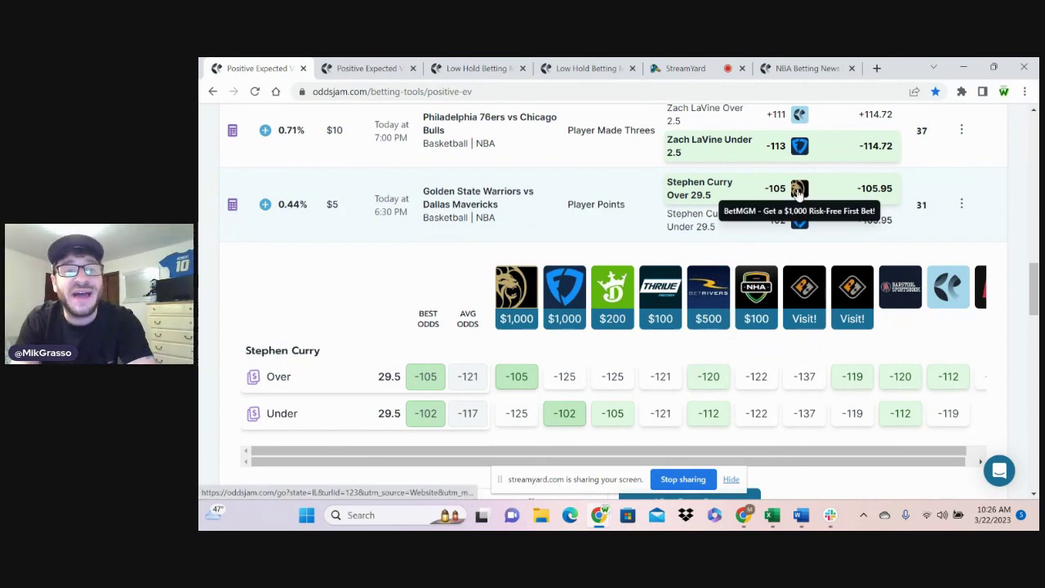
{"action": "left_click_drag", "start_coordinate": [507, 376], "coordinate": [628, 394]}
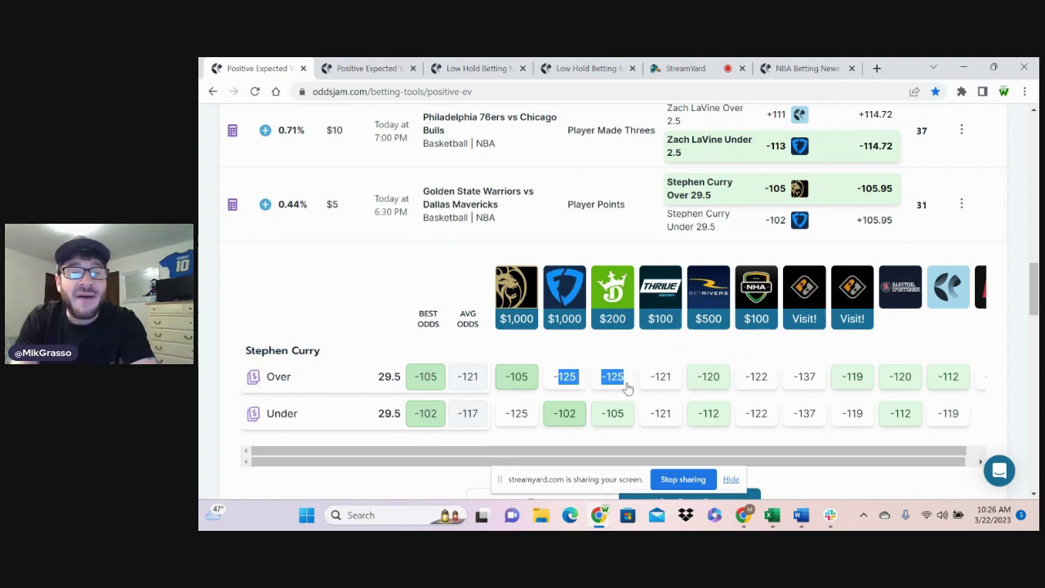
{"action": "left_click", "coordinate": [626, 358]}
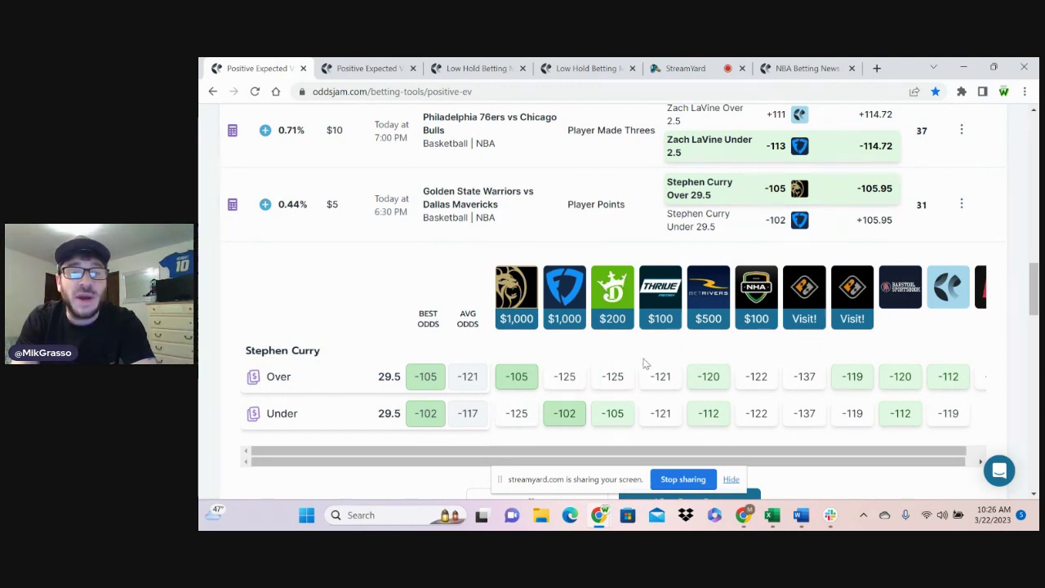
{"action": "double_click", "coordinate": [702, 382]}
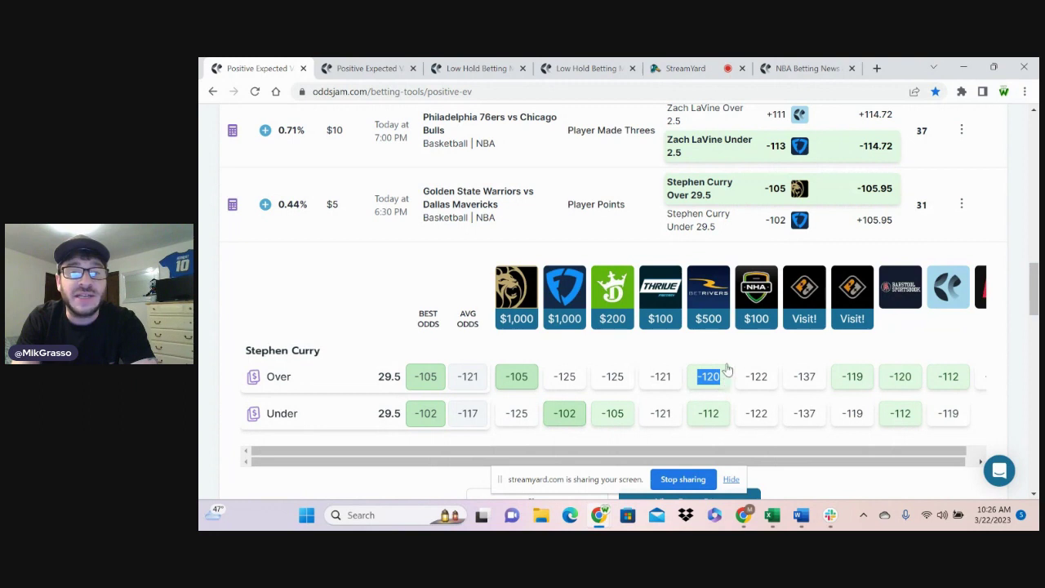
{"action": "left_click", "coordinate": [753, 367]}
{"action": "left_click_drag", "start_coordinate": [889, 454], "coordinate": [908, 454]}
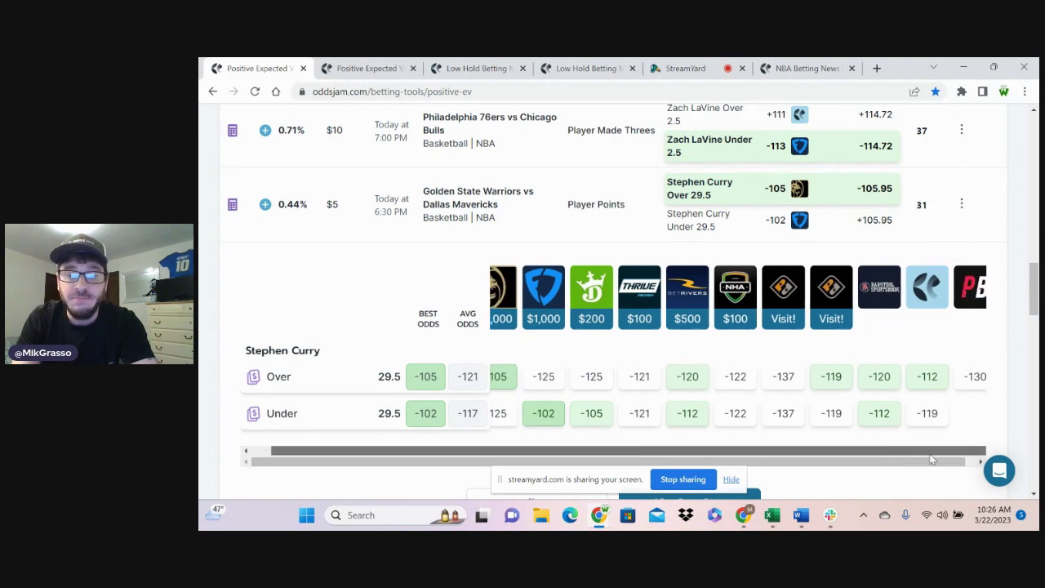
{"action": "double_click", "coordinate": [883, 378]}
{"action": "left_click_drag", "start_coordinate": [890, 382], "coordinate": [926, 347]}
{"action": "left_click", "coordinate": [927, 347]}
{"action": "left_click_drag", "start_coordinate": [560, 459], "coordinate": [540, 459]}
{"action": "left_click_drag", "start_coordinate": [448, 384], "coordinate": [577, 349]}
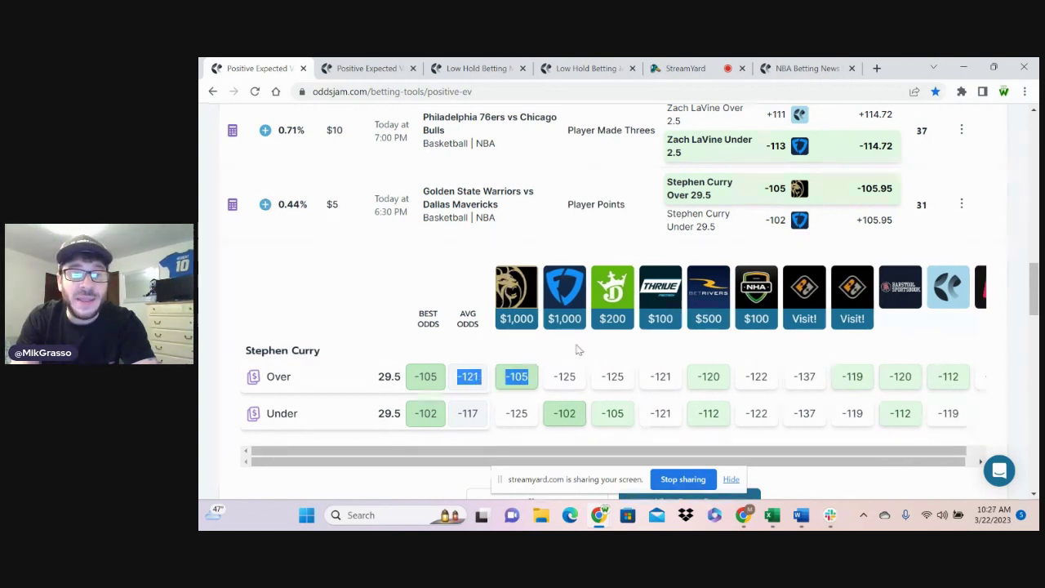
{"action": "left_click", "coordinate": [578, 349]}
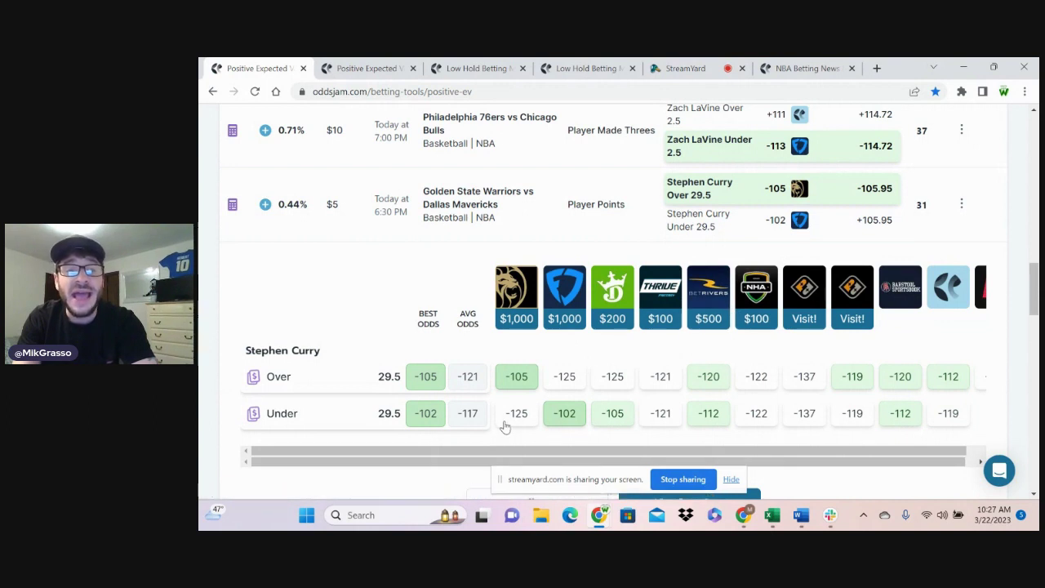
- Compare Stephen Curry's Under prices of -125 and -119
{"action": "left_click_drag", "start_coordinate": [501, 426], "coordinate": [527, 425]}
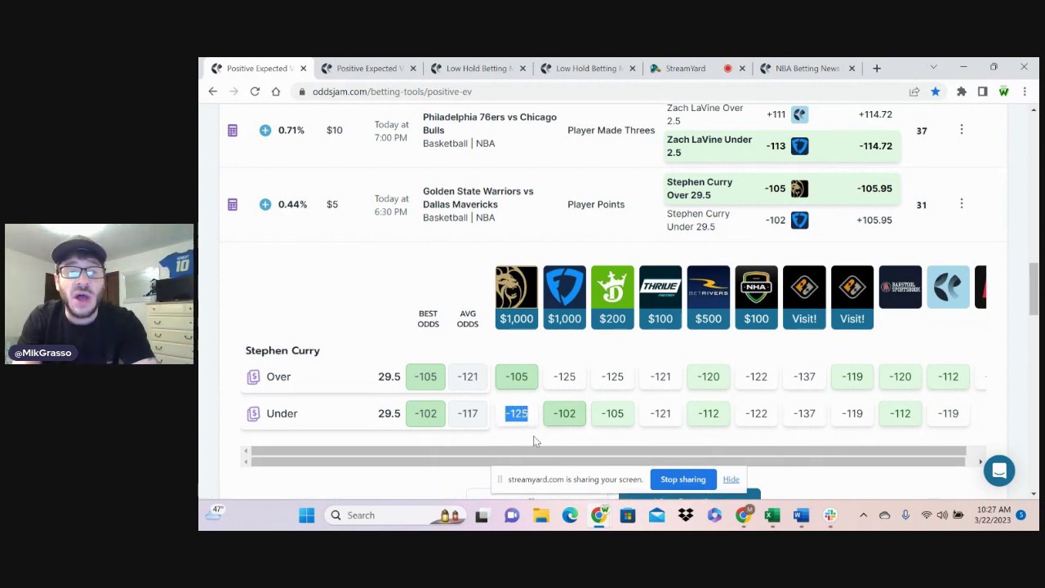
{"action": "left_click", "coordinate": [535, 449]}
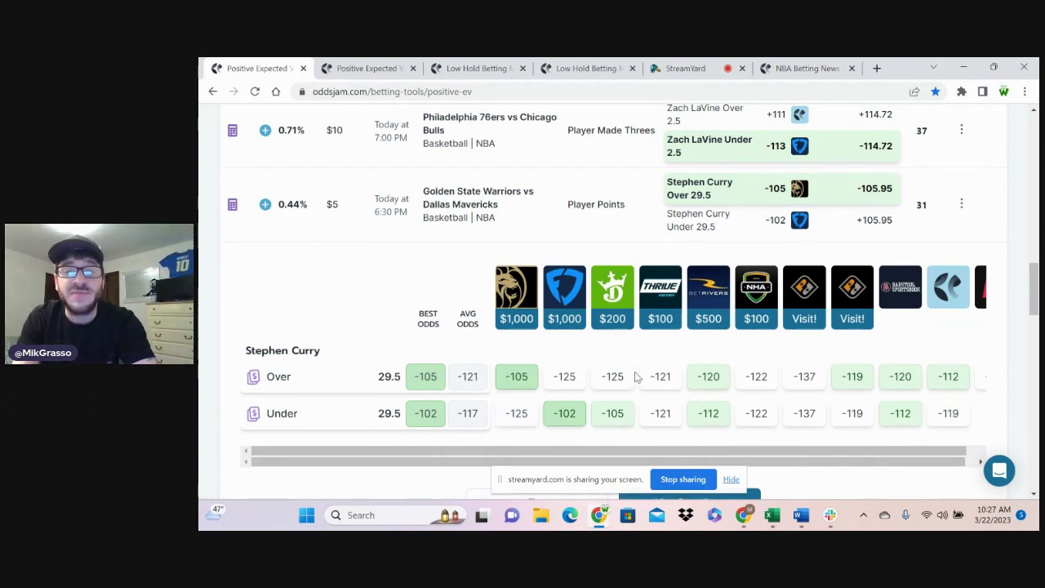
{"action": "left_click_drag", "start_coordinate": [935, 422], "coordinate": [961, 423]}
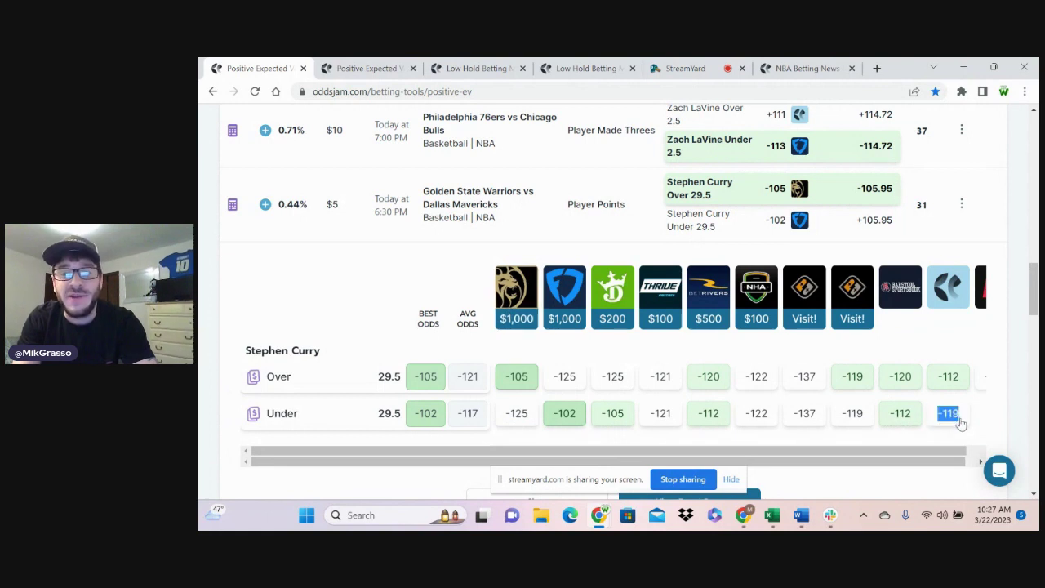
{"action": "left_click", "coordinate": [935, 438]}
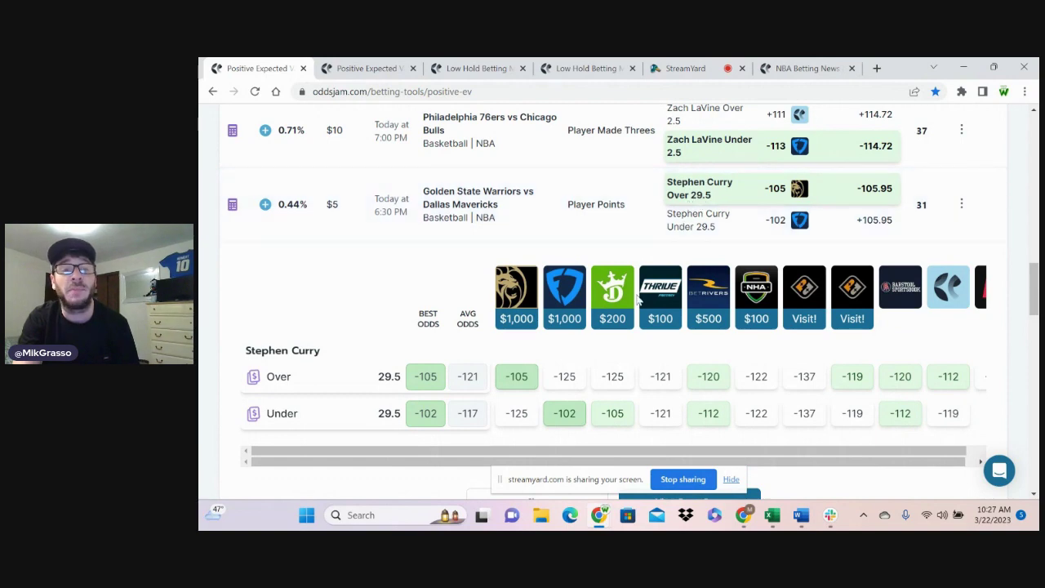
- Track the Stephen Curry Over 29.5 bet at BetMGM -105 with a stake of 10
{"action": "left_click", "coordinate": [516, 376]}
{"action": "double_click", "coordinate": [749, 282]}
{"action": "type", "text": "10"}
{"action": "left_click", "coordinate": [741, 367]}
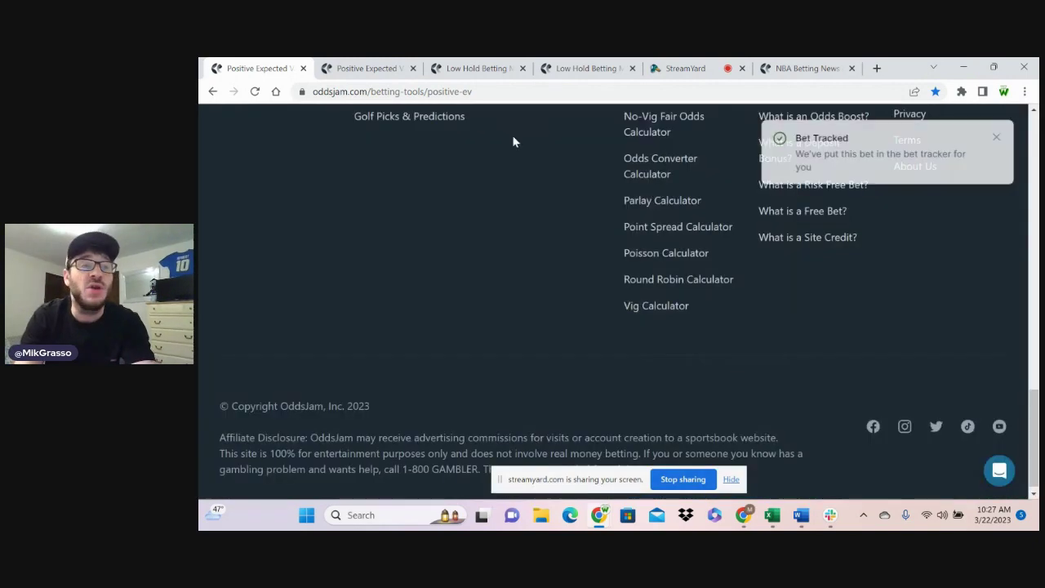
- On the second Positive EV page, review Chris Paul's Over odds, including the -120 average
{"action": "left_click", "coordinate": [369, 69]}
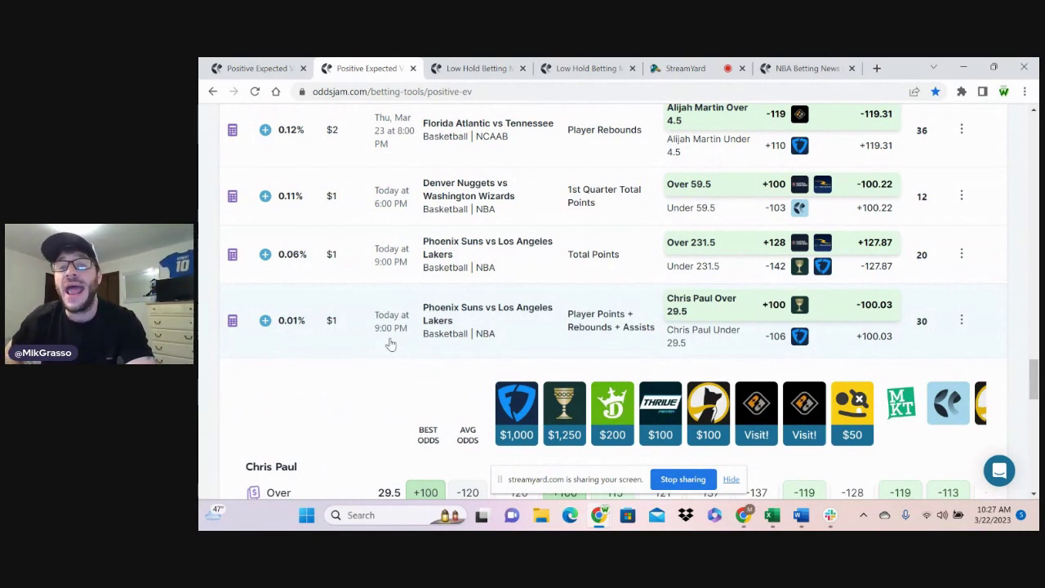
{"action": "scroll", "coordinate": [391, 341], "scroll_direction": "down", "scroll_amount": 1}
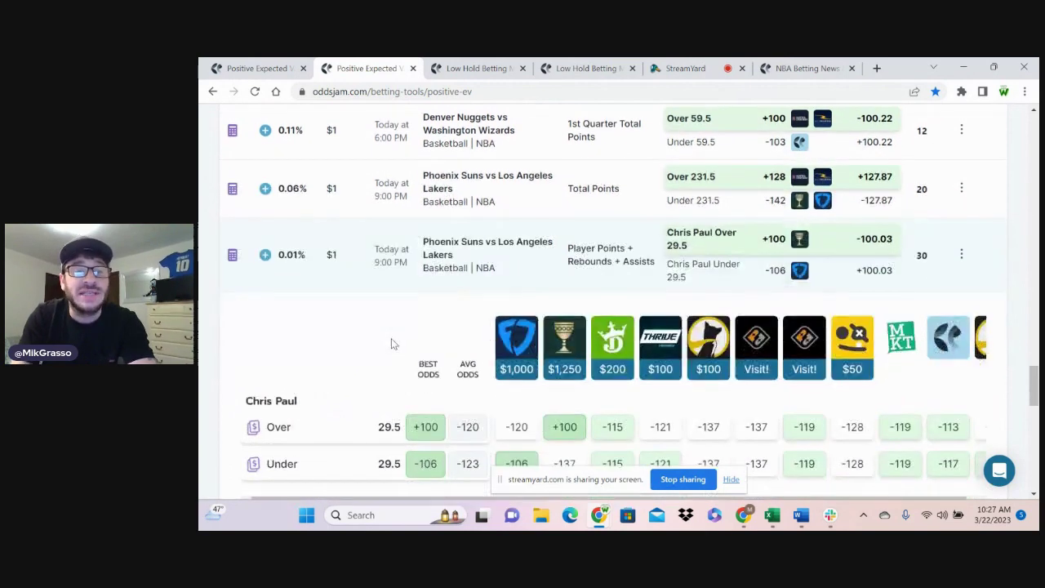
{"action": "left_click_drag", "start_coordinate": [458, 430], "coordinate": [492, 435]}
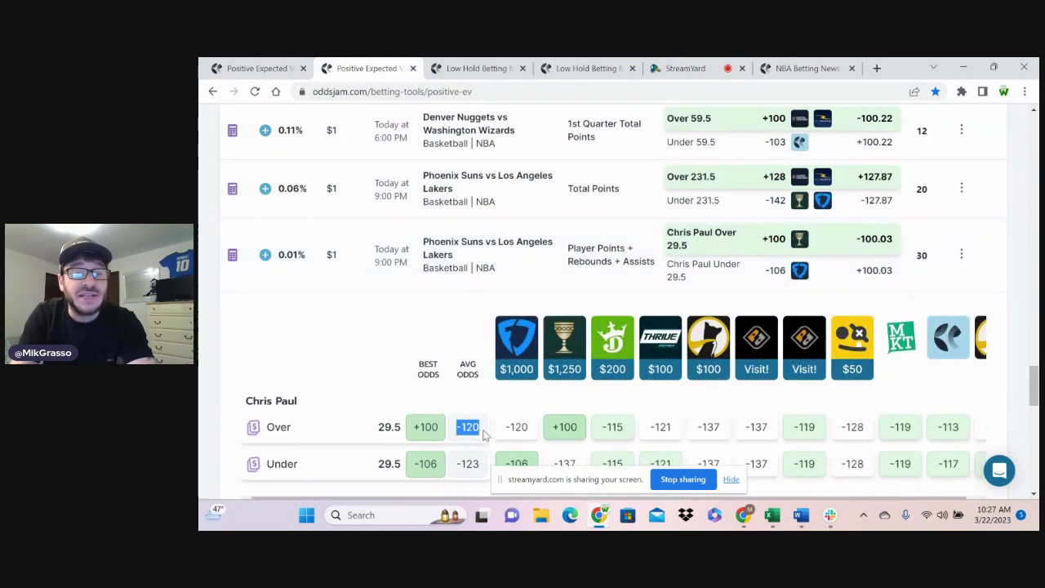
{"action": "left_click", "coordinate": [508, 429]}
{"action": "scroll", "coordinate": [531, 395], "scroll_direction": "down", "scroll_amount": 1}
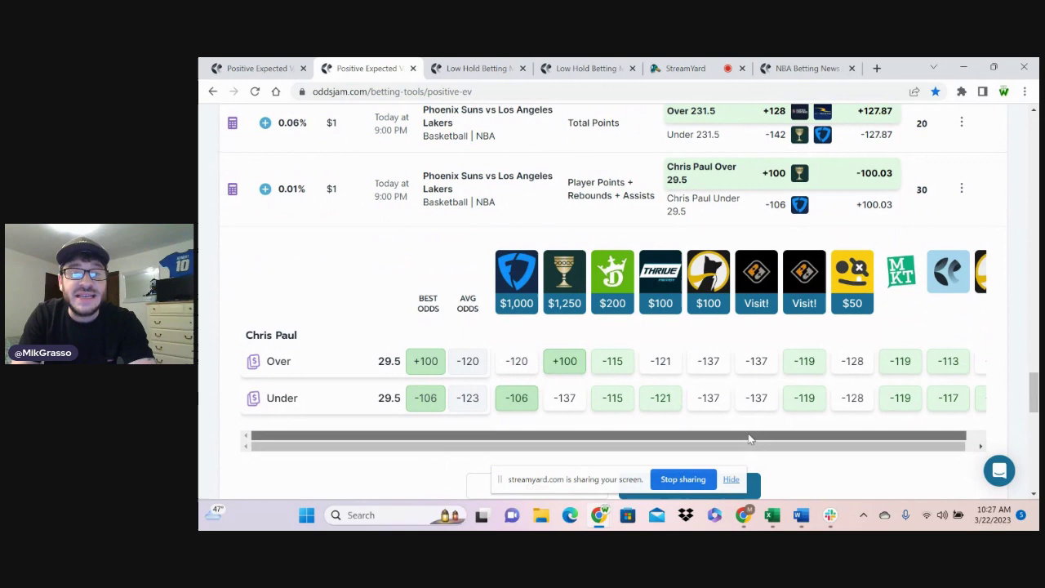
{"action": "left_click_drag", "start_coordinate": [751, 438], "coordinate": [881, 462]}
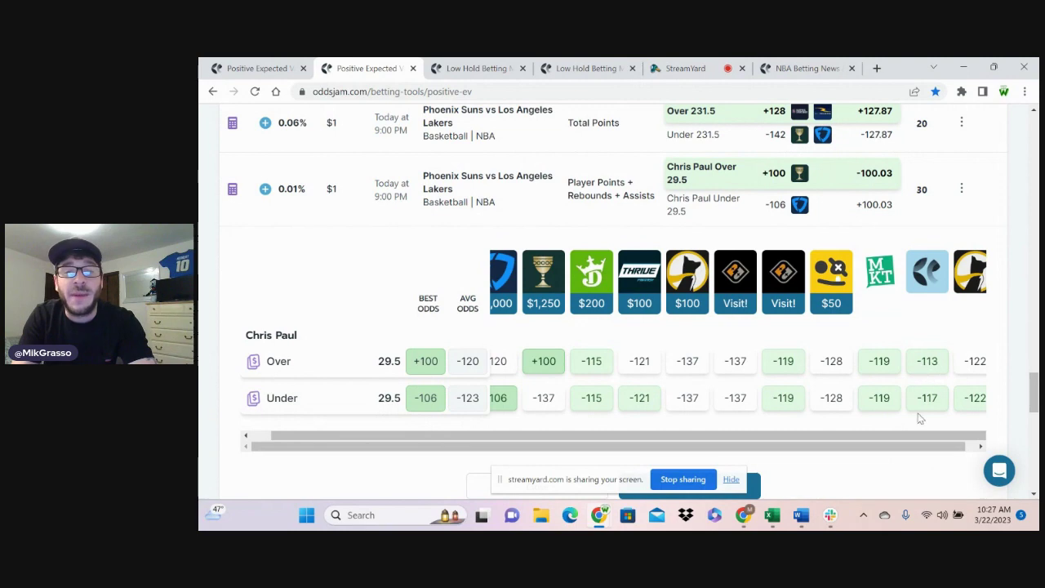
{"action": "left_click_drag", "start_coordinate": [917, 435], "coordinate": [896, 435]}
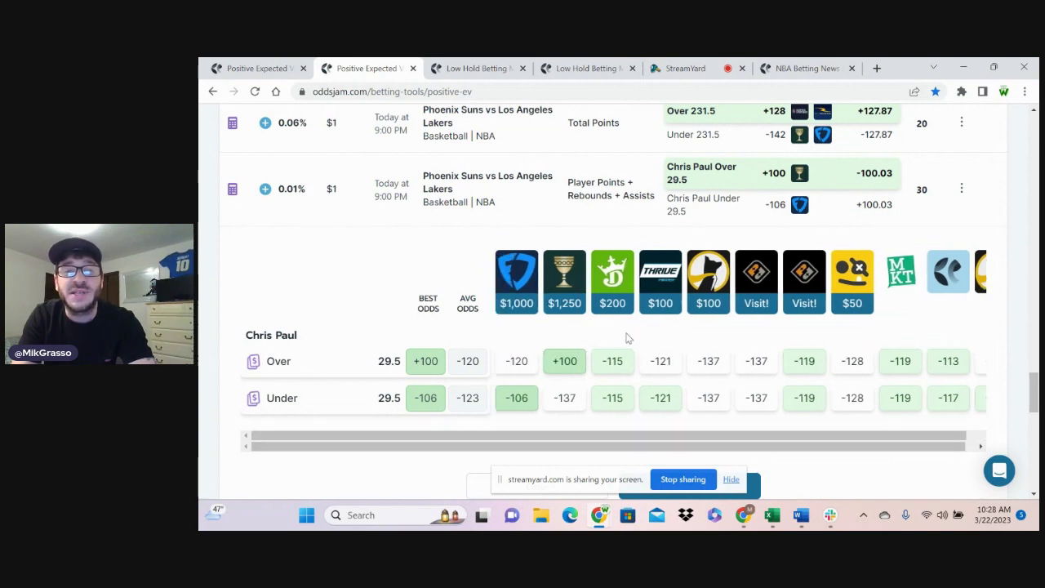
- Track the Chris Paul Over 29.5 bet at Caesars +100 with a 50 stake
{"action": "left_click", "coordinate": [266, 188]}
{"action": "double_click", "coordinate": [738, 280]}
{"action": "type", "text": "5"}
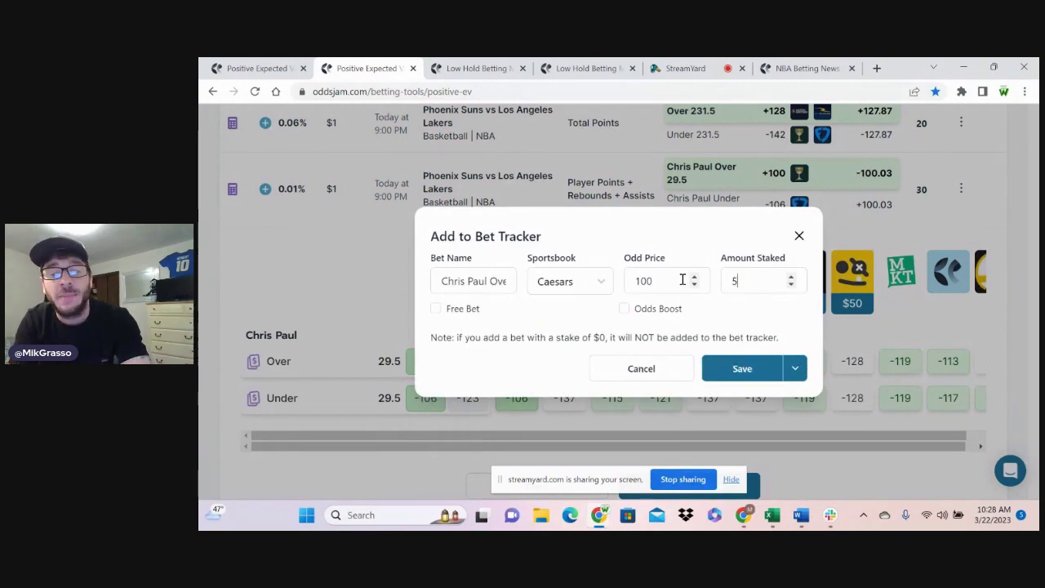
{"action": "type", "text": "0"}
{"action": "left_click", "coordinate": [735, 369]}
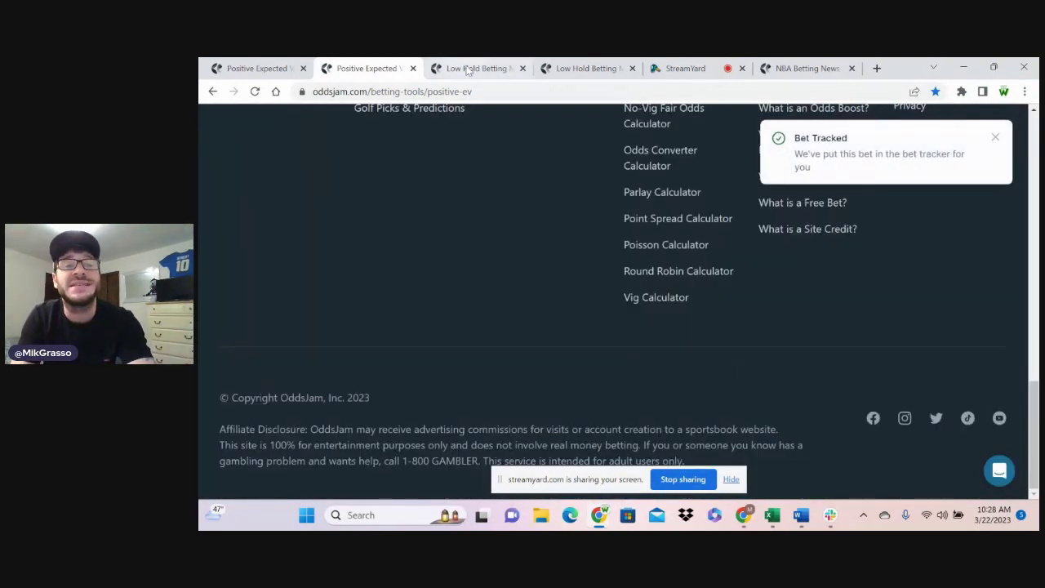
- On the first Low Hold page, compare Nikola Jokic's Over prices, BetMGM -125 and -159
{"action": "left_click", "coordinate": [463, 70]}
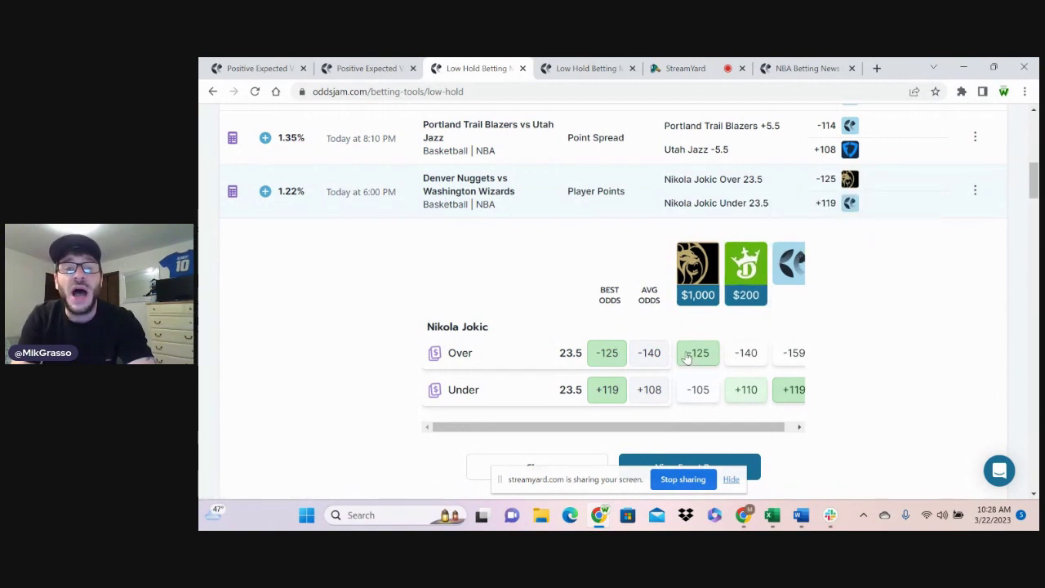
{"action": "left_click_drag", "start_coordinate": [684, 356], "coordinate": [781, 367]}
{"action": "left_click_drag", "start_coordinate": [785, 326], "coordinate": [820, 362]}
{"action": "left_click", "coordinate": [874, 329]}
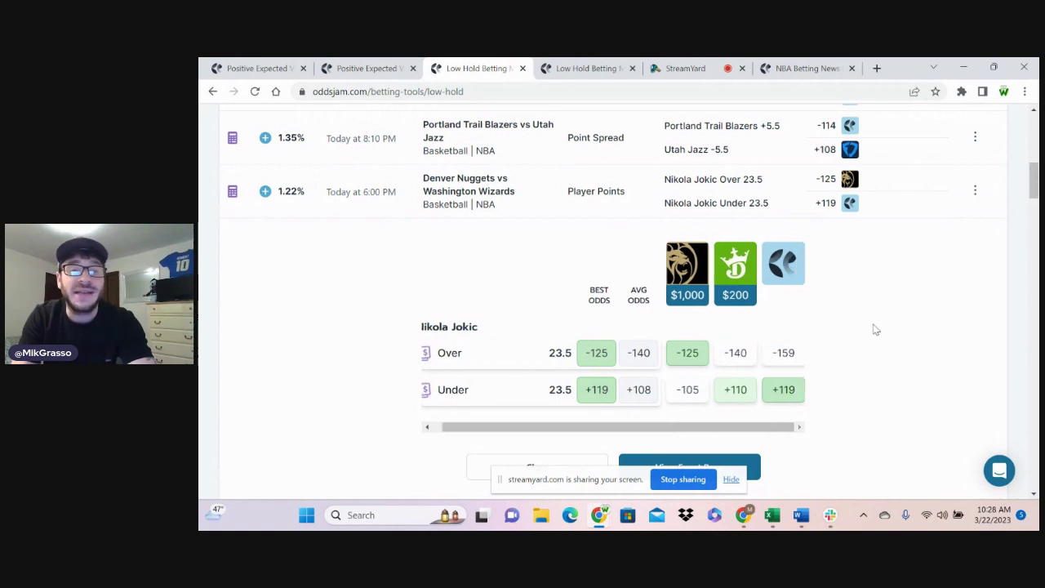
- Track the Nikola Jokic Over 23.5 points bet with a 50 stake
{"action": "left_click", "coordinate": [265, 192]}
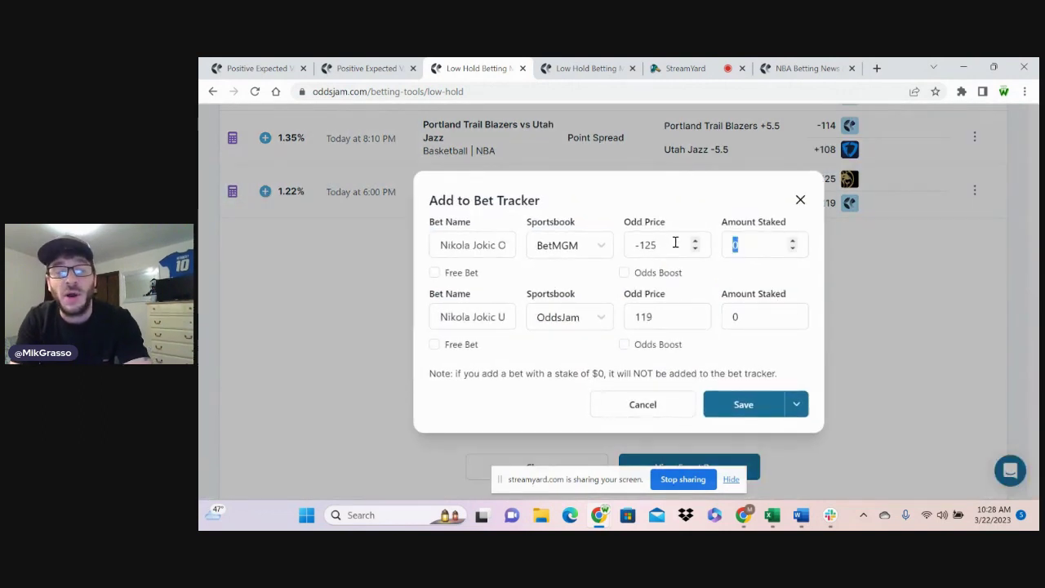
{"action": "type", "text": "50"}
{"action": "left_click", "coordinate": [741, 408]}
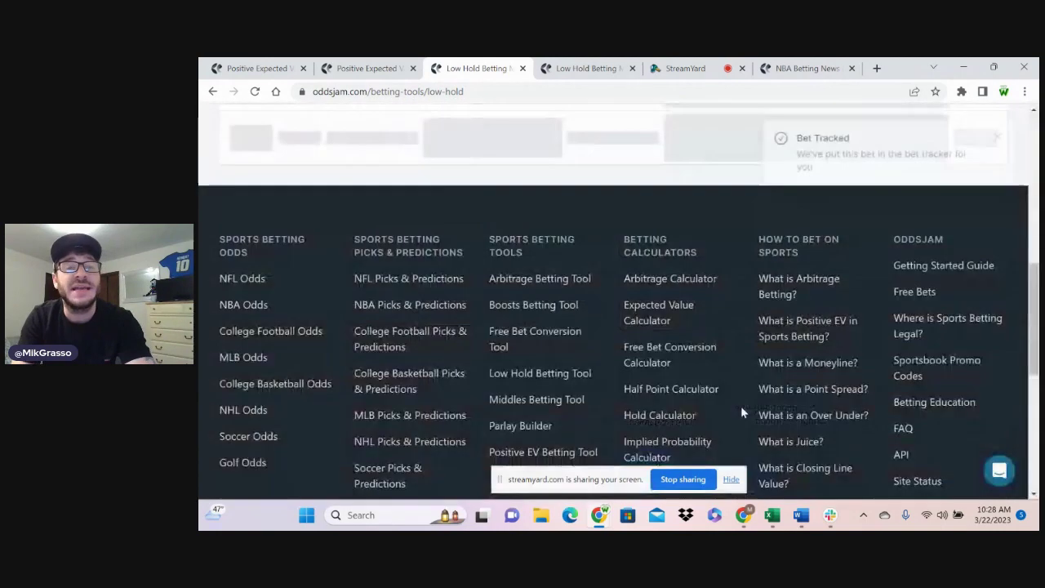
- On the second Low Hold page, review the Warriors vs Mavericks odds, including the -142 Over price
{"action": "left_click", "coordinate": [588, 70]}
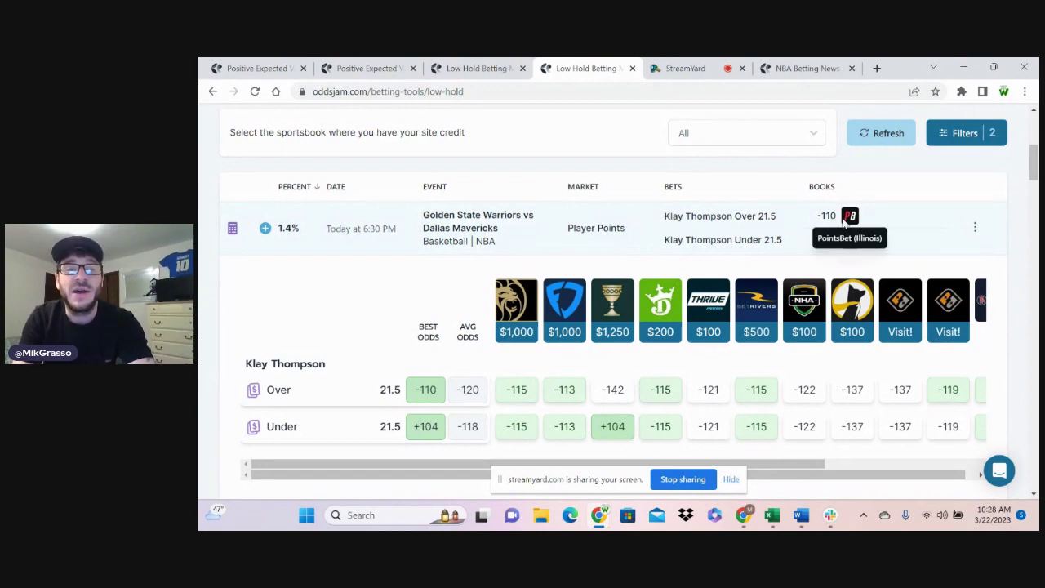
{"action": "scroll", "coordinate": [571, 363], "scroll_direction": "down", "scroll_amount": 1}
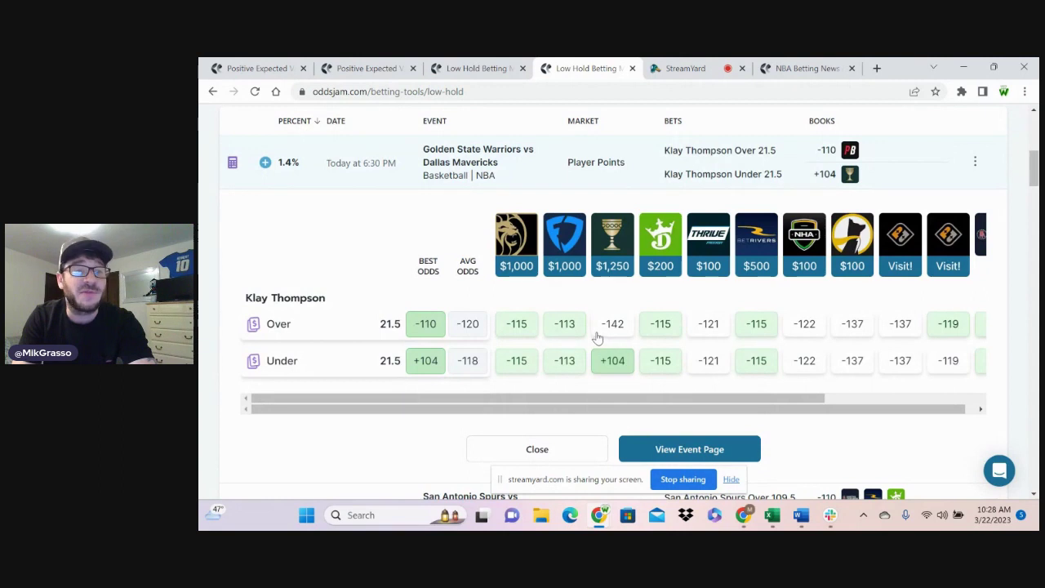
{"action": "left_click_drag", "start_coordinate": [599, 327], "coordinate": [625, 296]}
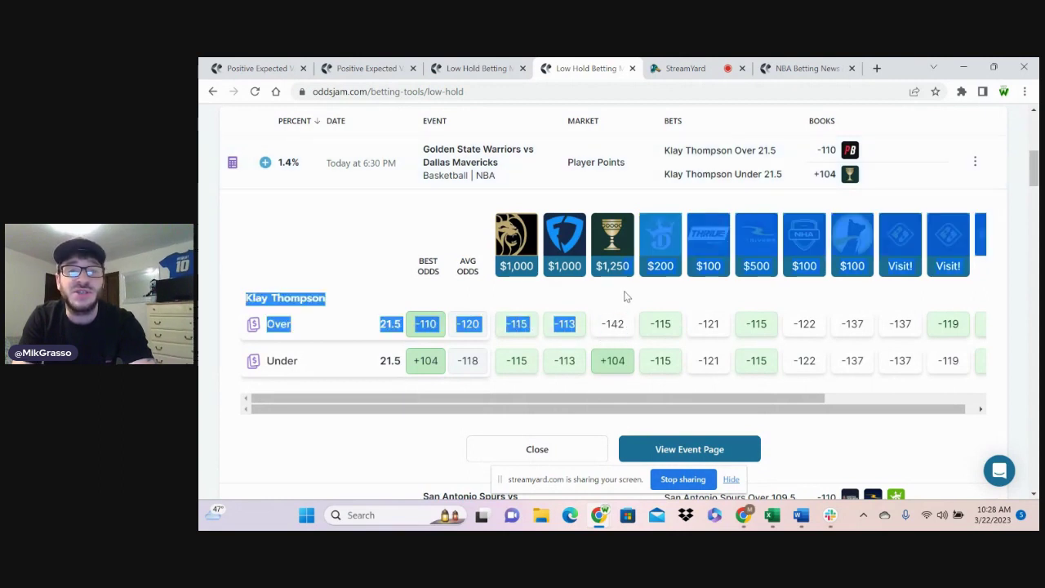
{"action": "left_click", "coordinate": [620, 300]}
{"action": "left_click_drag", "start_coordinate": [726, 398], "coordinate": [869, 418]}
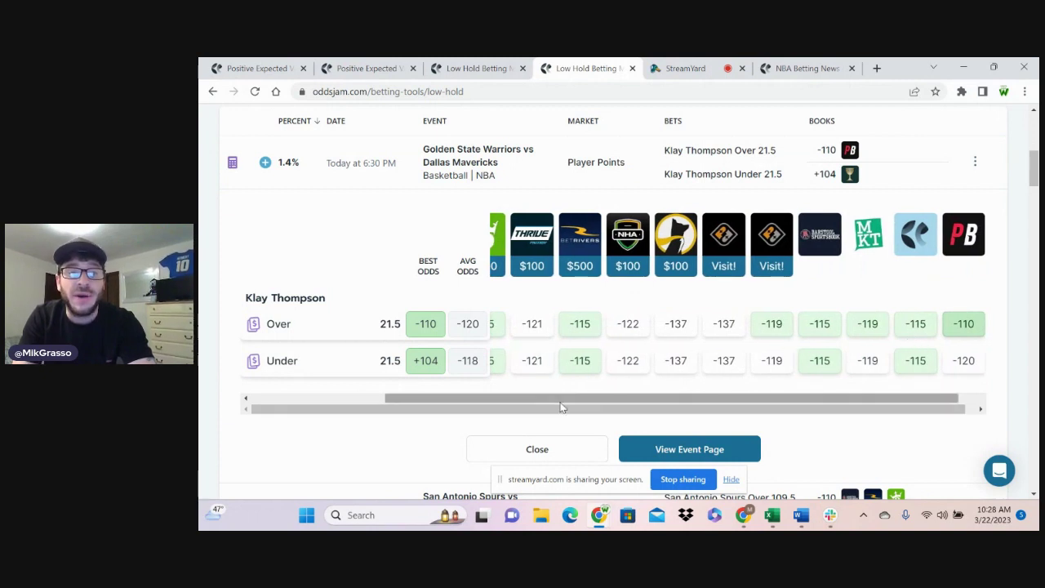
{"action": "left_click_drag", "start_coordinate": [564, 402], "coordinate": [500, 407]}
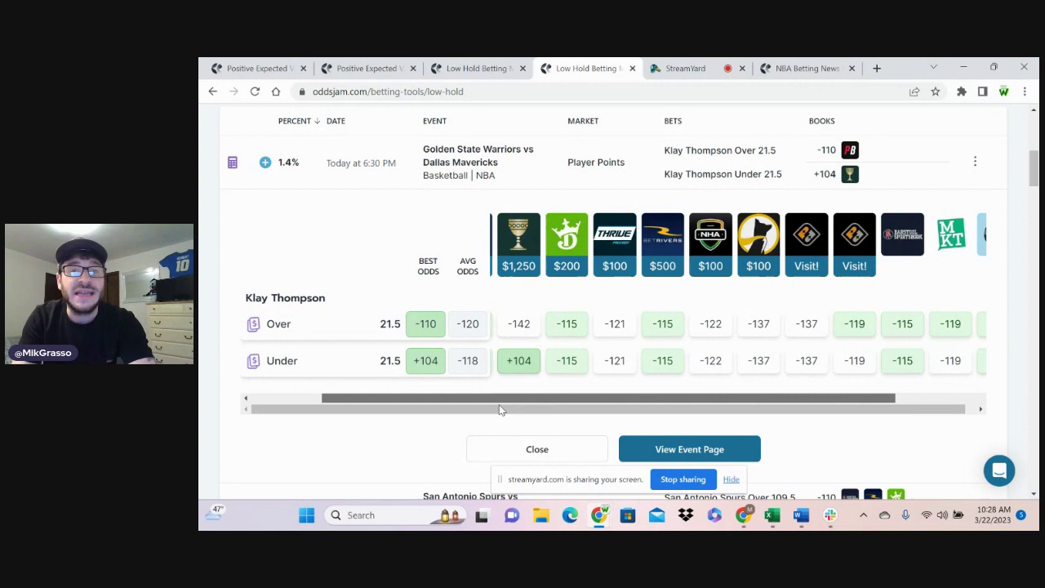
{"action": "left_click_drag", "start_coordinate": [496, 410], "coordinate": [781, 458]}
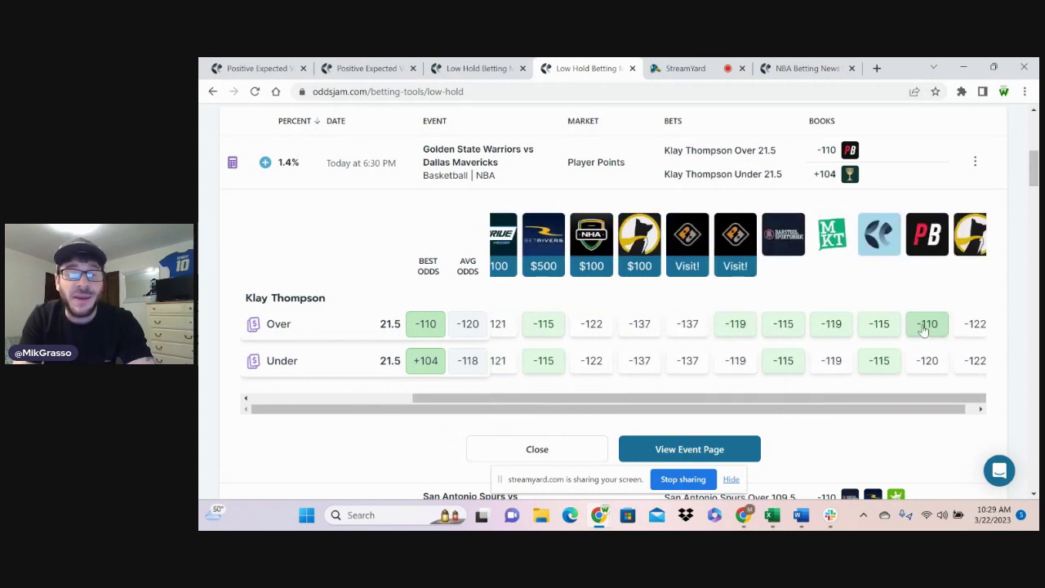
{"action": "left_click_drag", "start_coordinate": [908, 367], "coordinate": [763, 400]}
{"action": "left_click", "coordinate": [938, 387]}
- Track the Klay Thompson Over 21.5 bet at PointsBet -110 with a 50 Over stake
{"action": "left_click", "coordinate": [266, 161]}
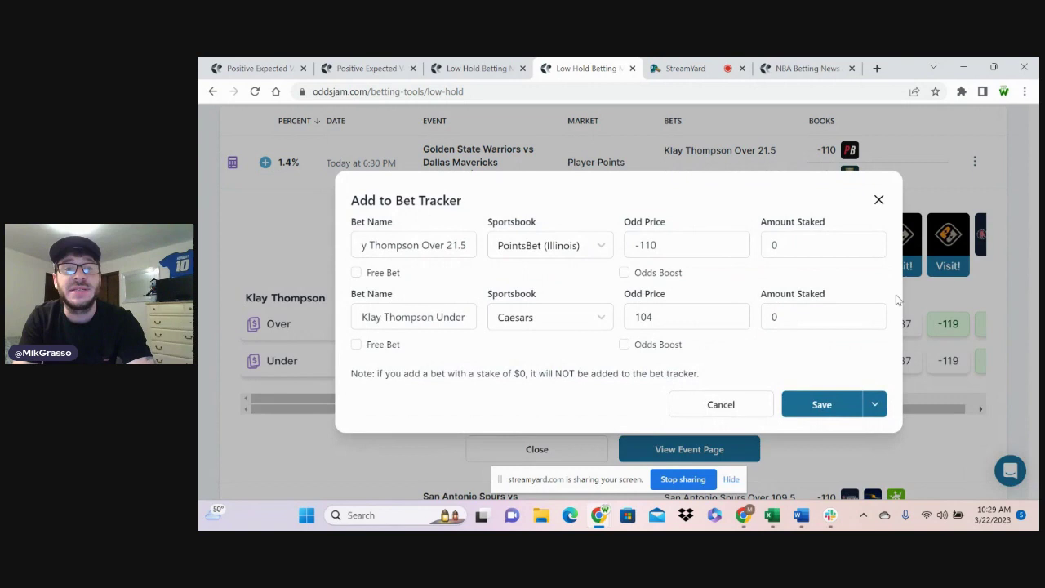
{"action": "left_click", "coordinate": [825, 252]}
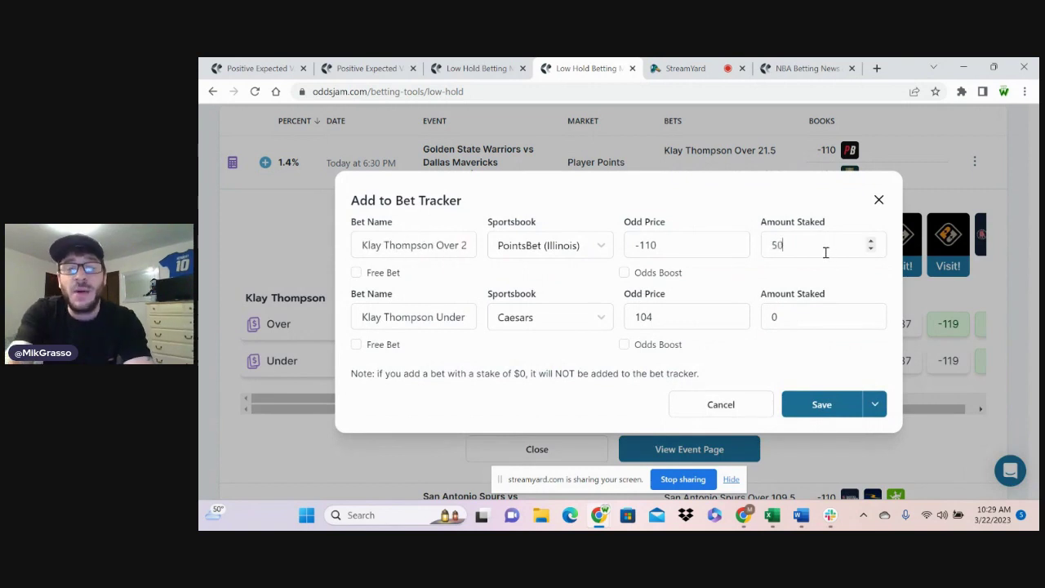
{"action": "type", "text": "50"}
{"action": "left_click", "coordinate": [821, 405]}
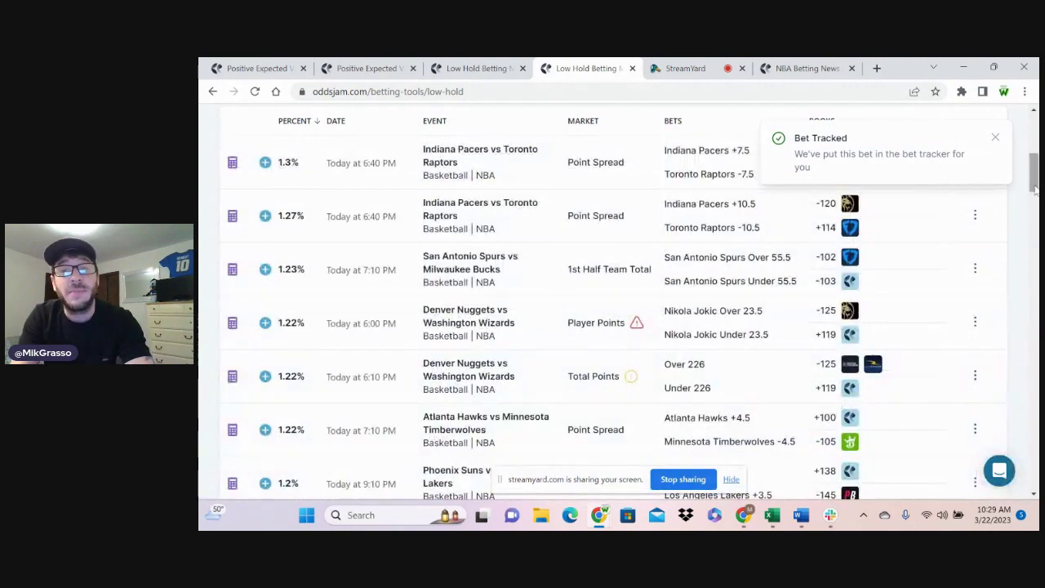
- Open the Bet Tracker's Sweat Station and scroll to the four Upcoming bets totaling $200
{"action": "scroll", "coordinate": [617, 227], "scroll_direction": "up", "scroll_amount": 10}
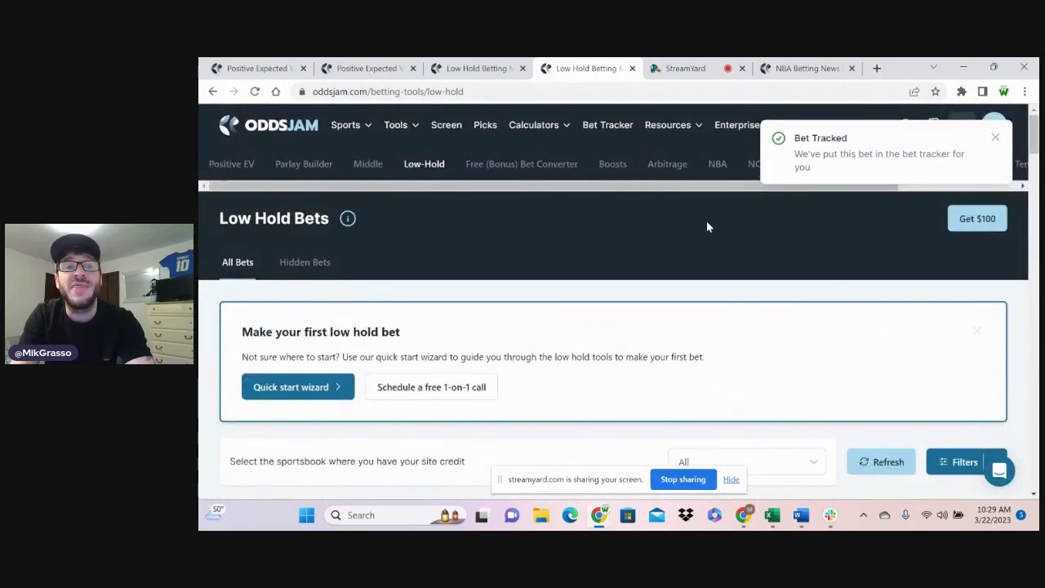
{"action": "left_click", "coordinate": [608, 125]}
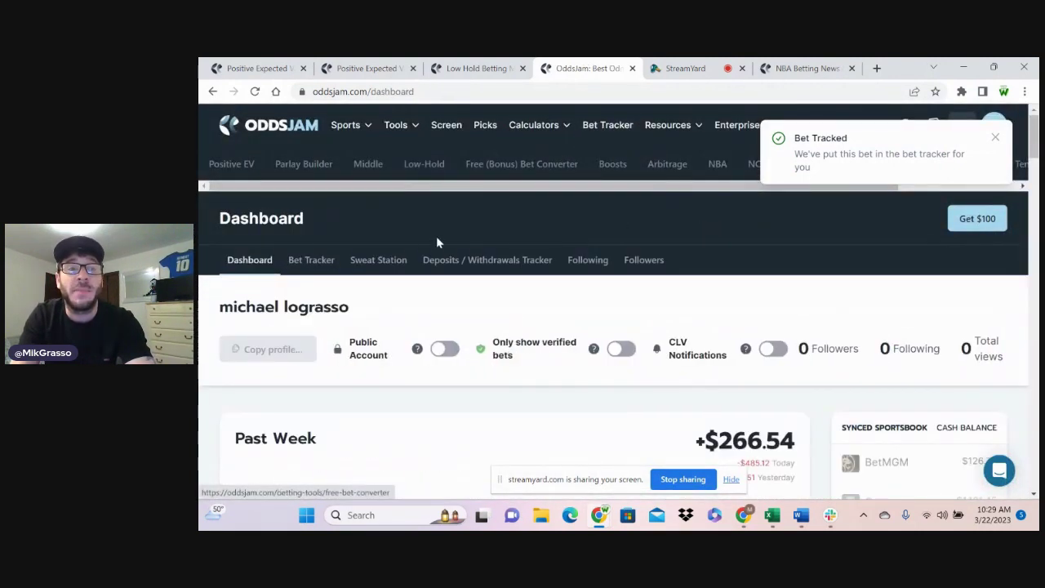
{"action": "left_click", "coordinate": [379, 260]}
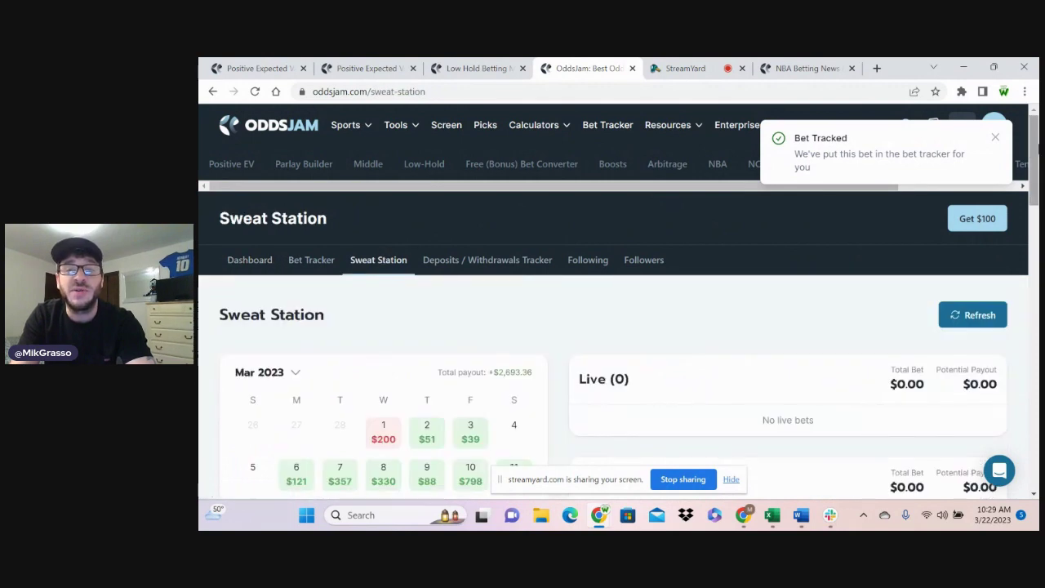
{"action": "scroll", "coordinate": [690, 321], "scroll_direction": "down", "scroll_amount": 7}
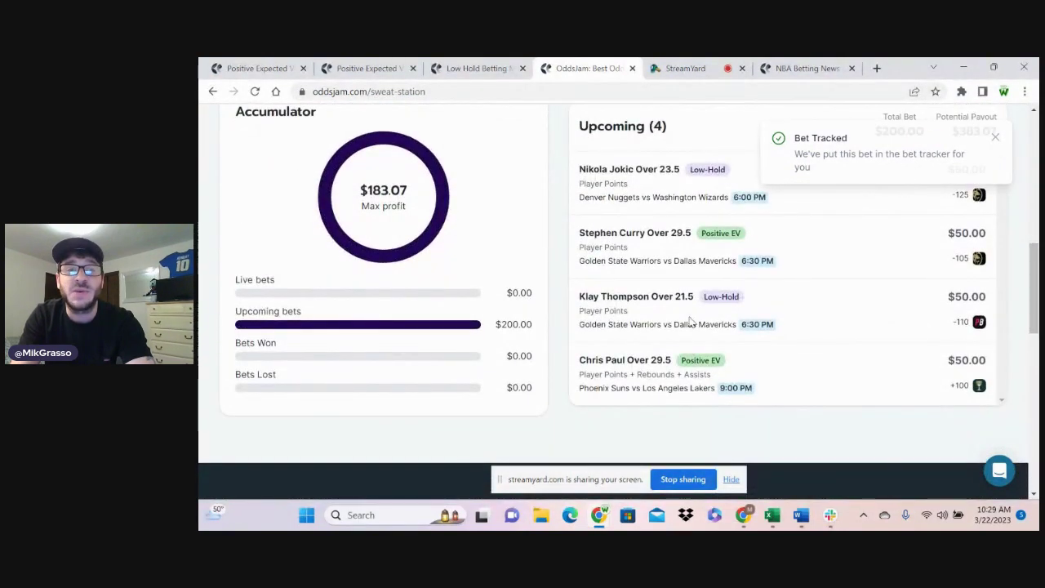